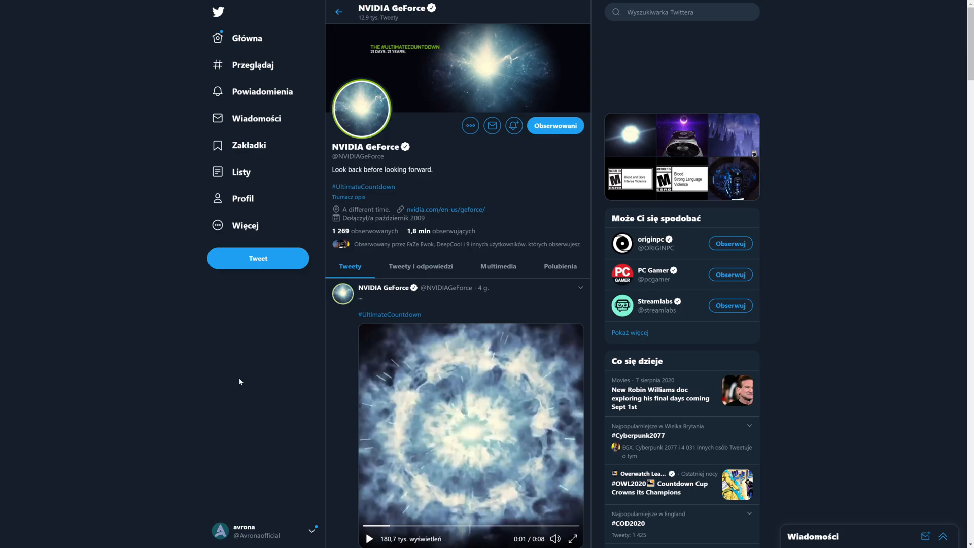
- View NVIDIA's profile header image full size and briefly highlight its bio line
click(476, 72)
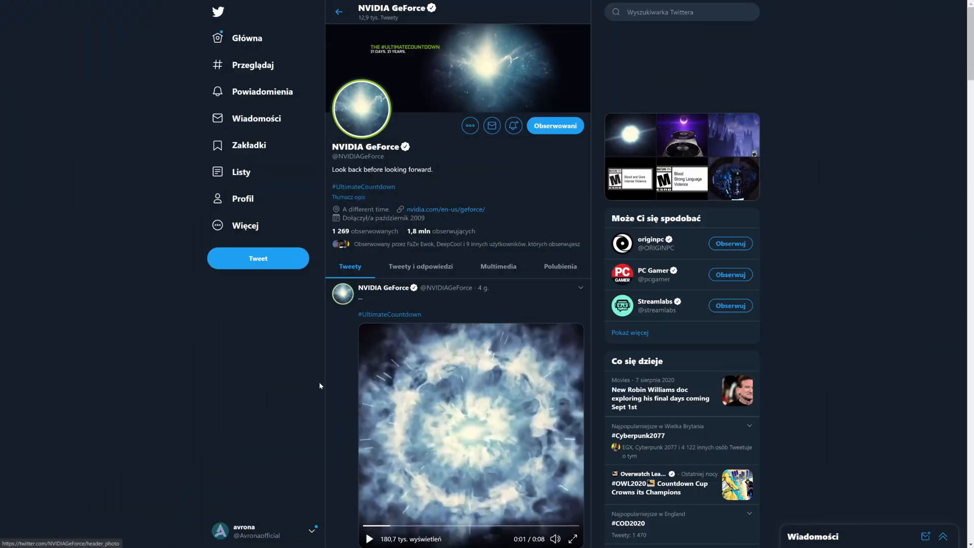
drag(450, 169, 330, 173)
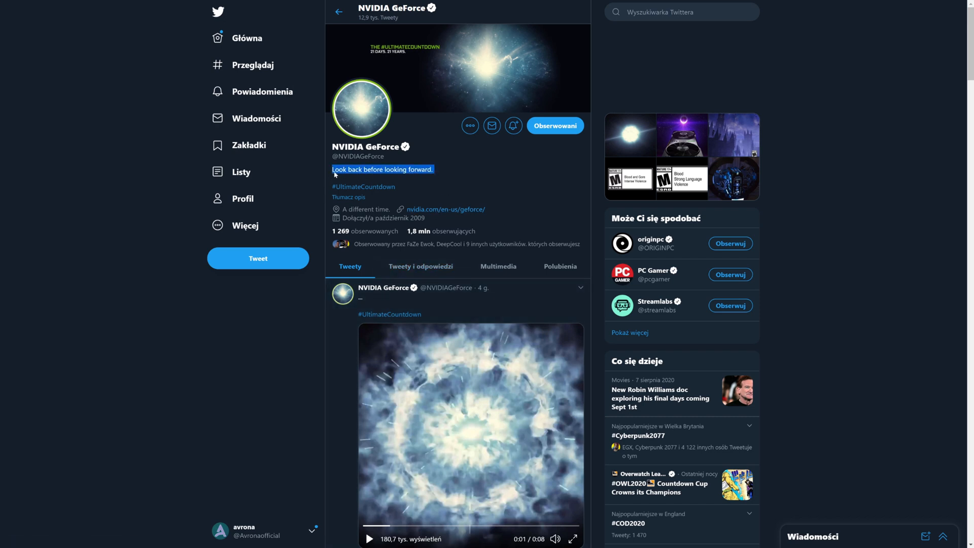
click(451, 180)
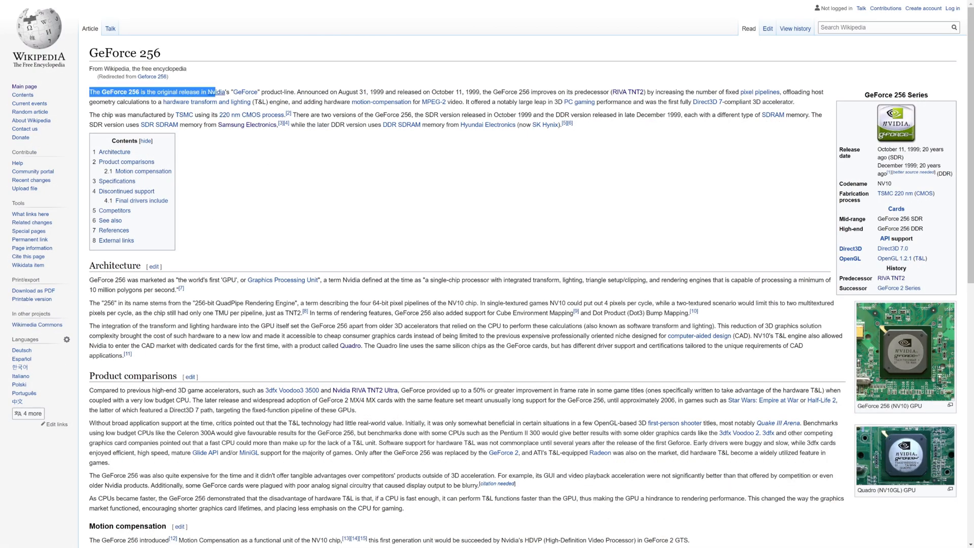
- Highlight the GeForce 256 article's opening sentence, then show the calendar agenda for August 31
drag(217, 92, 441, 92)
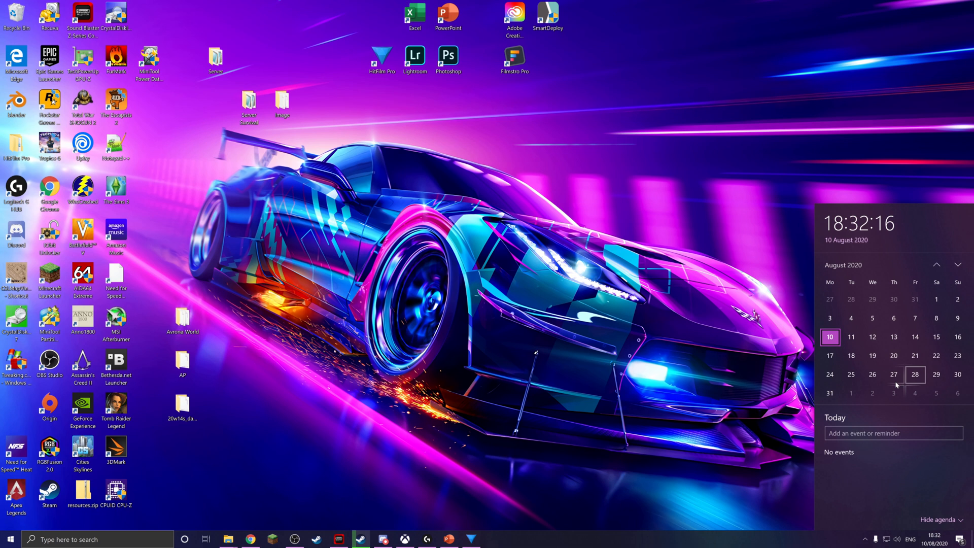
click(831, 393)
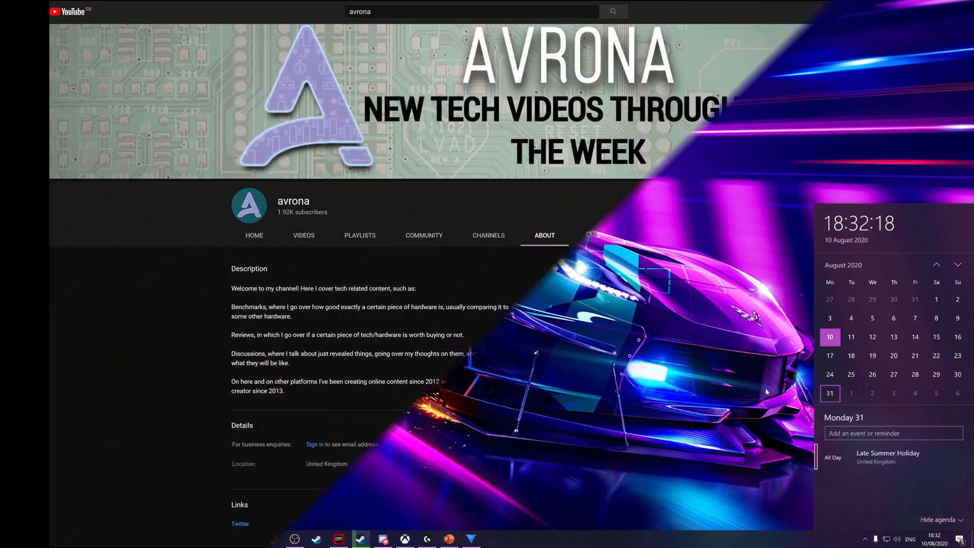